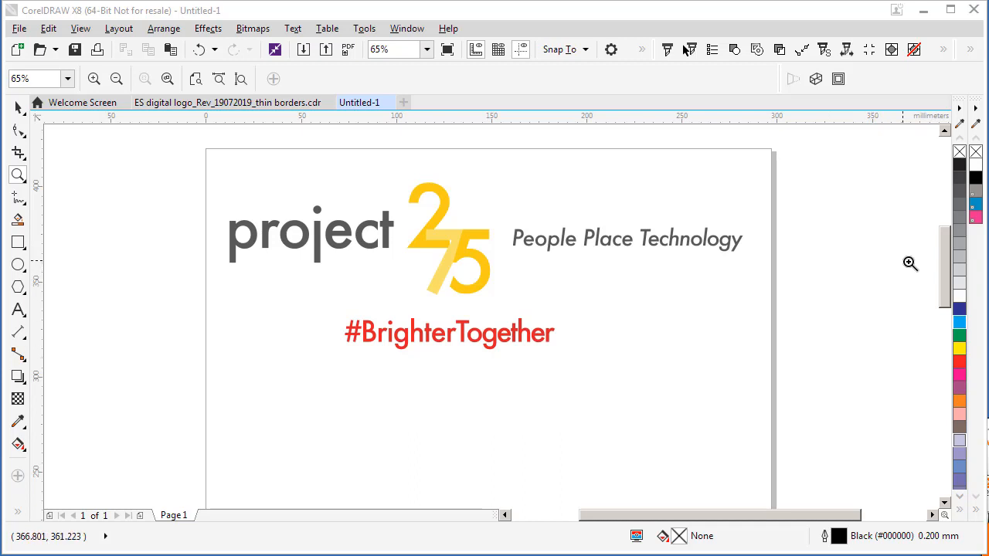
- Duplicate the complete logo artwork, including the tagline and hashtag, and place the copy directly below the original
{"action": "left_click", "coordinate": [39, 122]}
{"action": "key", "text": "space"}
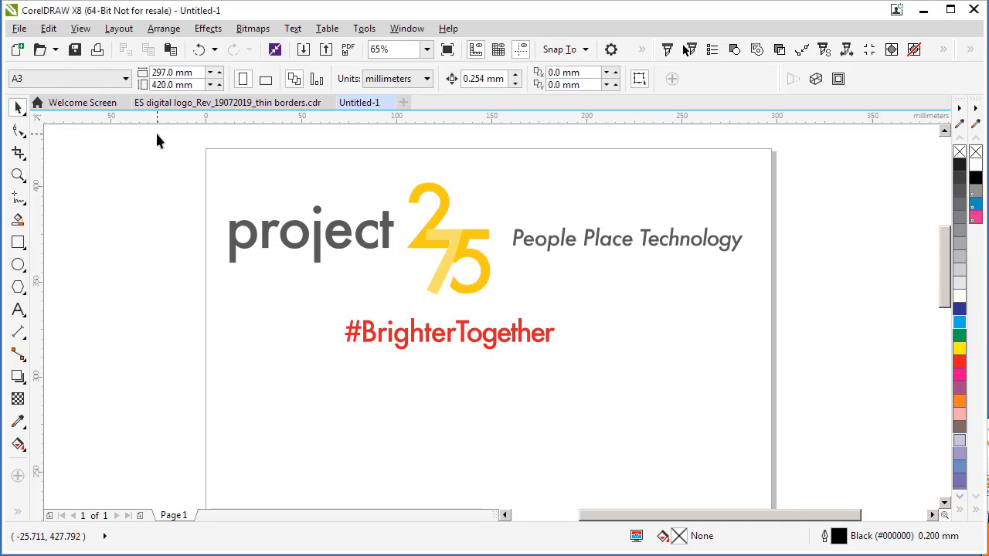
{"action": "left_click_drag", "start_coordinate": [156, 140], "coordinate": [814, 410]}
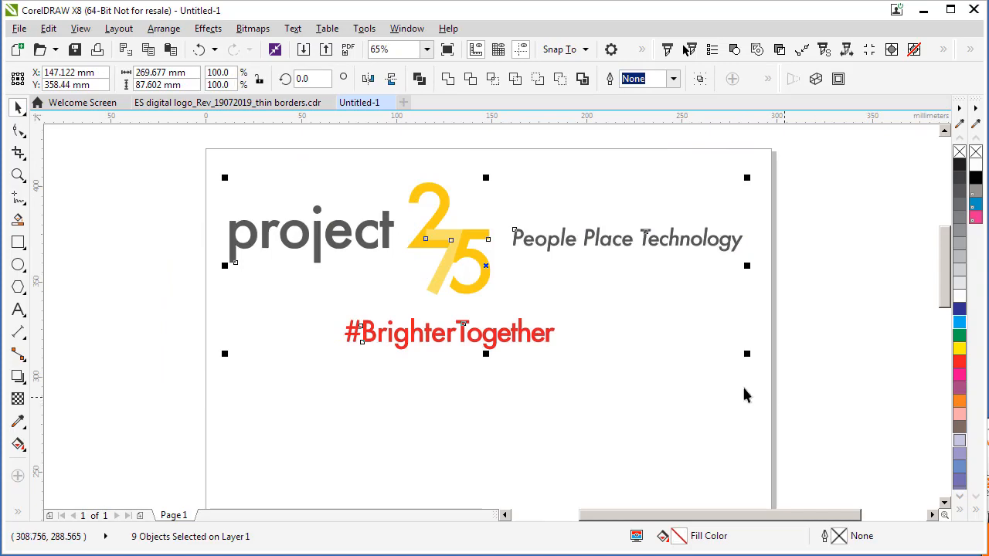
{"action": "left_click_drag", "start_coordinate": [484, 264], "coordinate": [497, 458]}
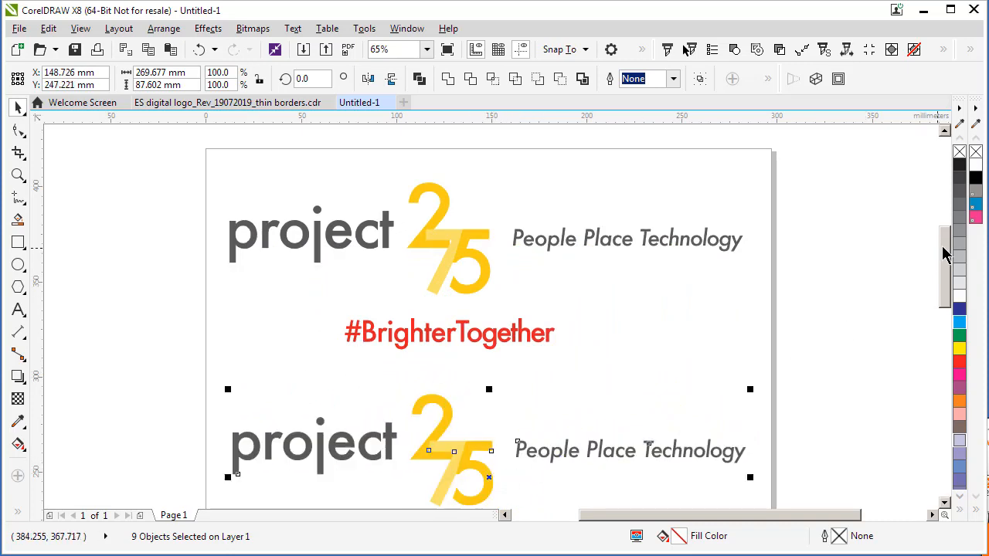
- Give the copied logo artwork a cyan (C:100 M:0 Y:0 K:0) outline with a width of 5.0 mm
{"action": "left_click_drag", "start_coordinate": [947, 261], "coordinate": [946, 276]}
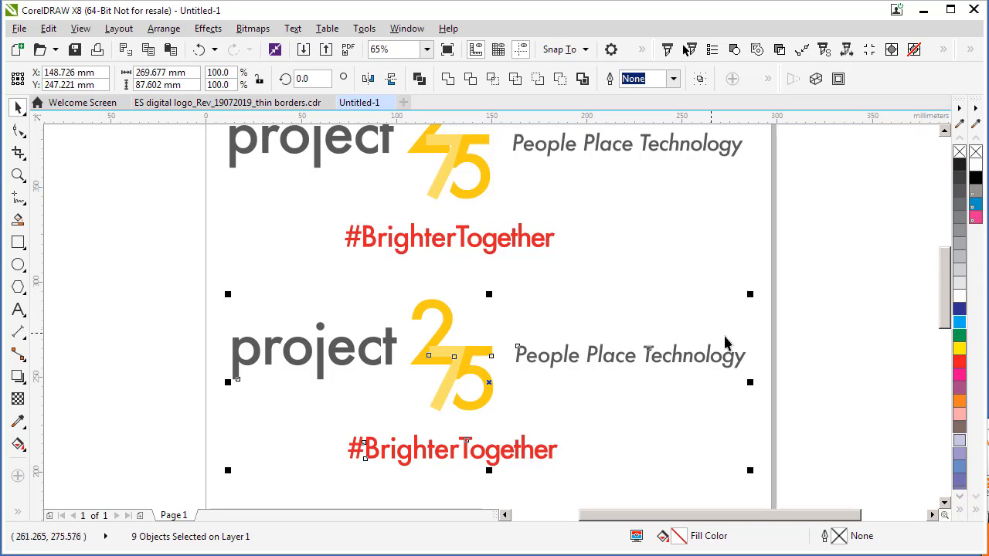
{"action": "right_click", "coordinate": [961, 328]}
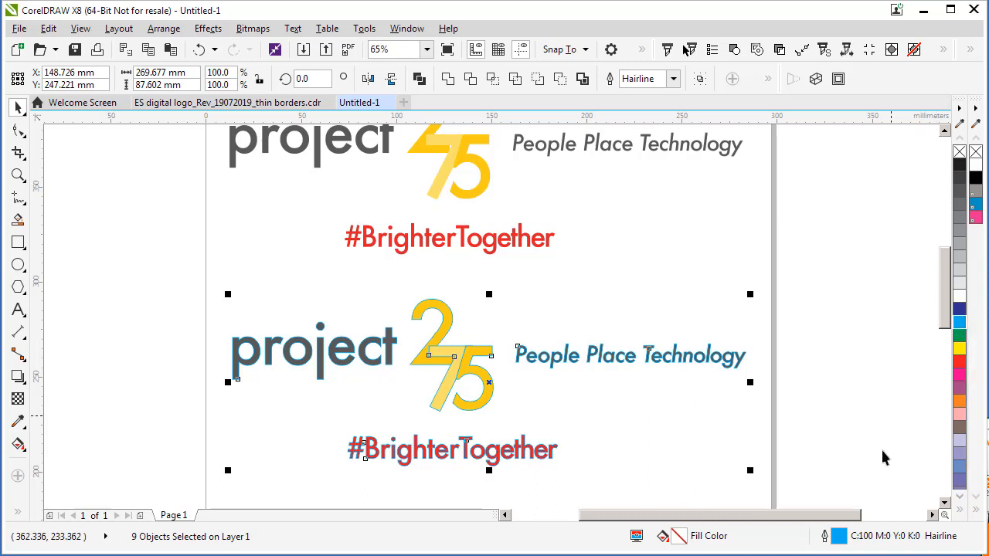
{"action": "double_click", "coordinate": [840, 537]}
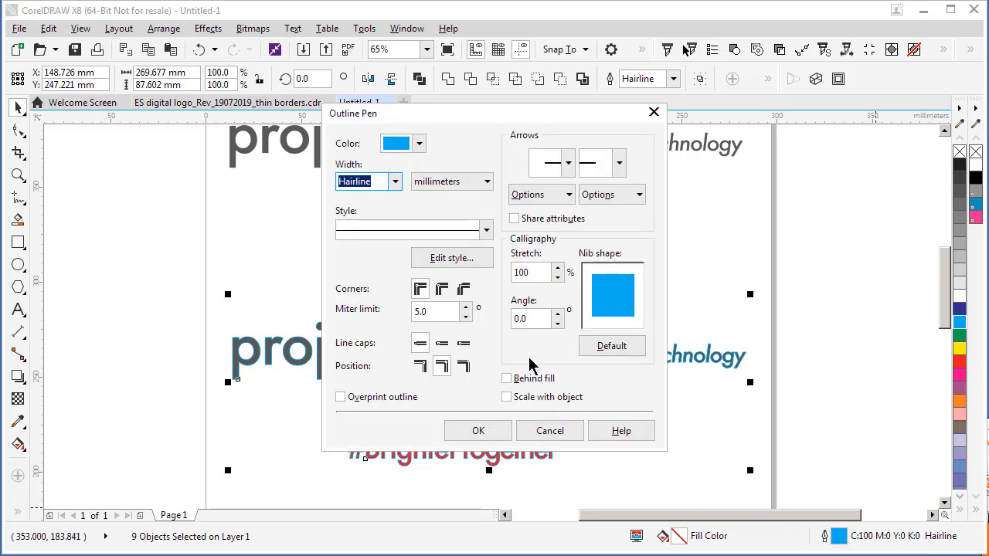
{"action": "left_click", "coordinate": [395, 184]}
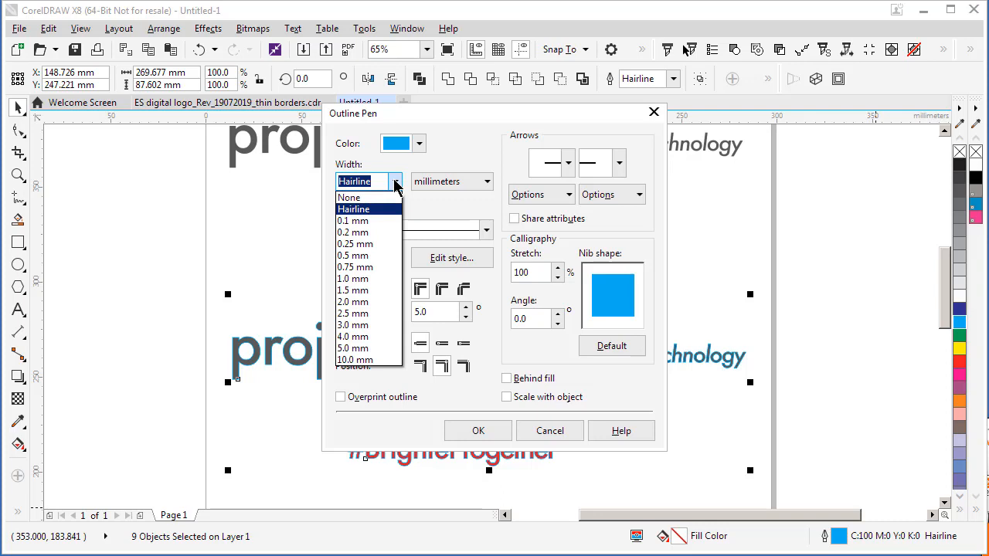
{"action": "left_click", "coordinate": [349, 349]}
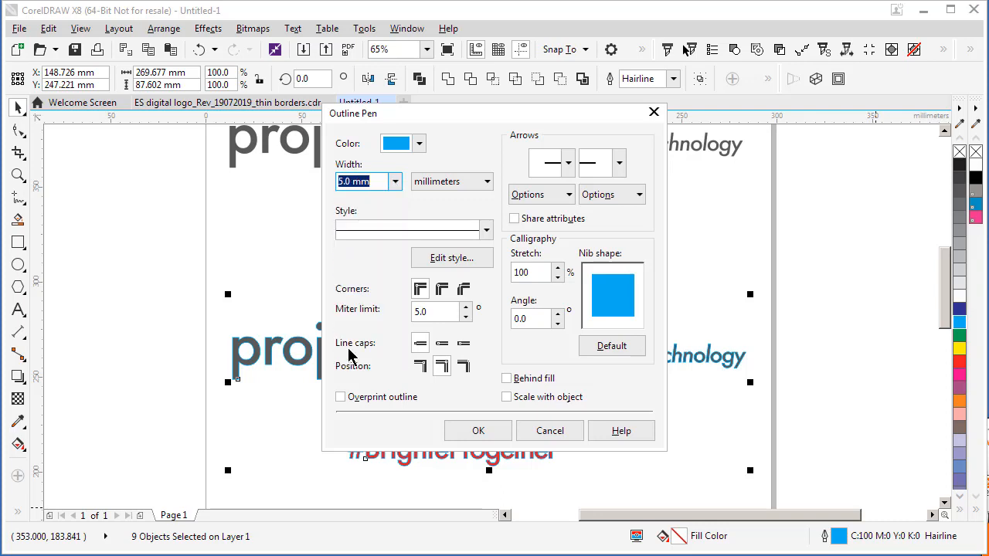
{"action": "left_click", "coordinate": [479, 432]}
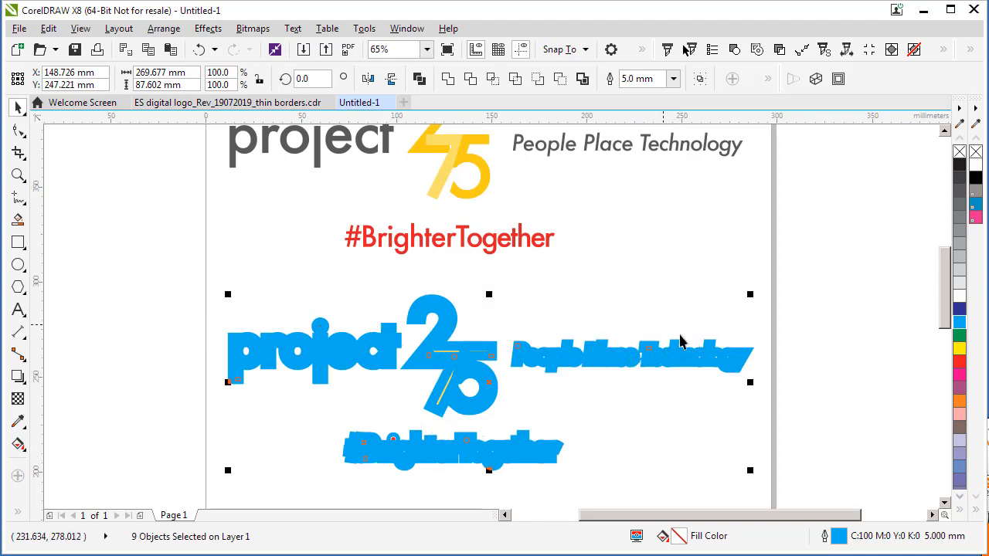
- Change the outline corners of the copied artwork to round corners
{"action": "double_click", "coordinate": [839, 543]}
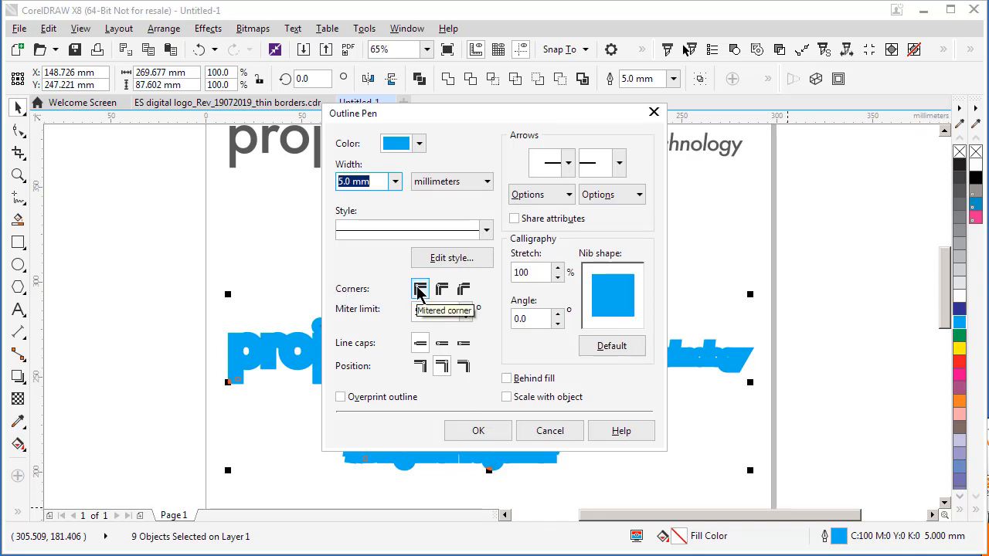
{"action": "left_click", "coordinate": [441, 289]}
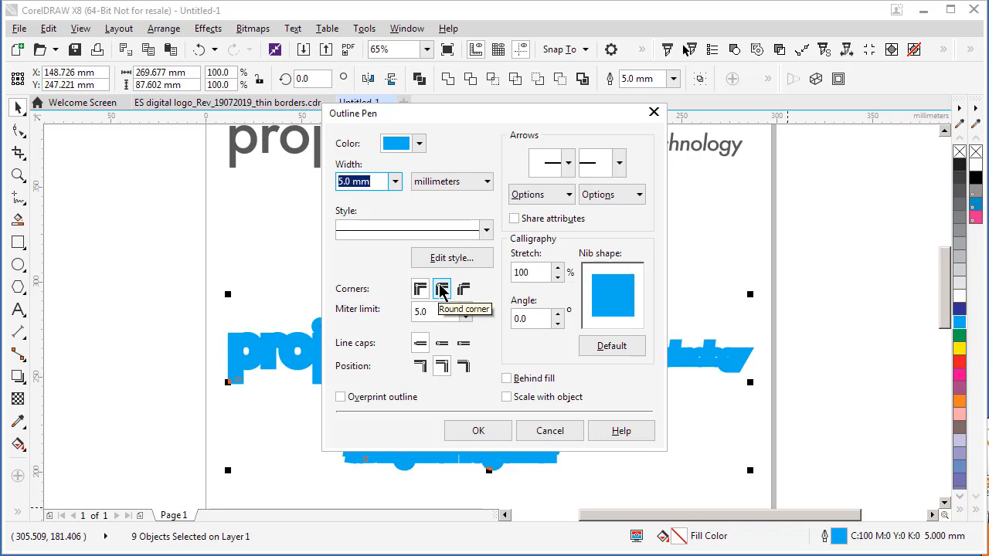
{"action": "left_click", "coordinate": [441, 290]}
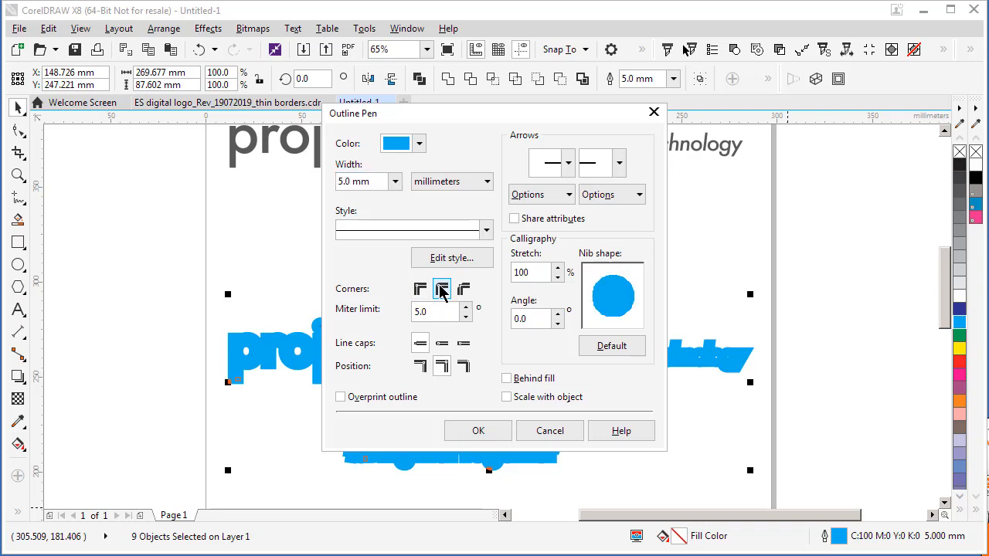
{"action": "left_click", "coordinate": [473, 433]}
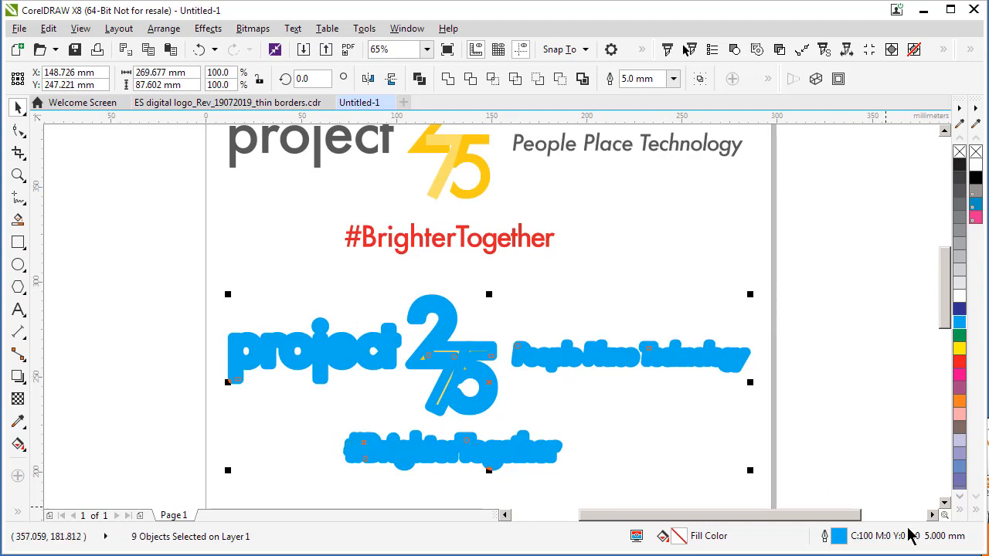
- Set the outline width of the copied artwork to 10.0 mm
{"action": "double_click", "coordinate": [840, 541]}
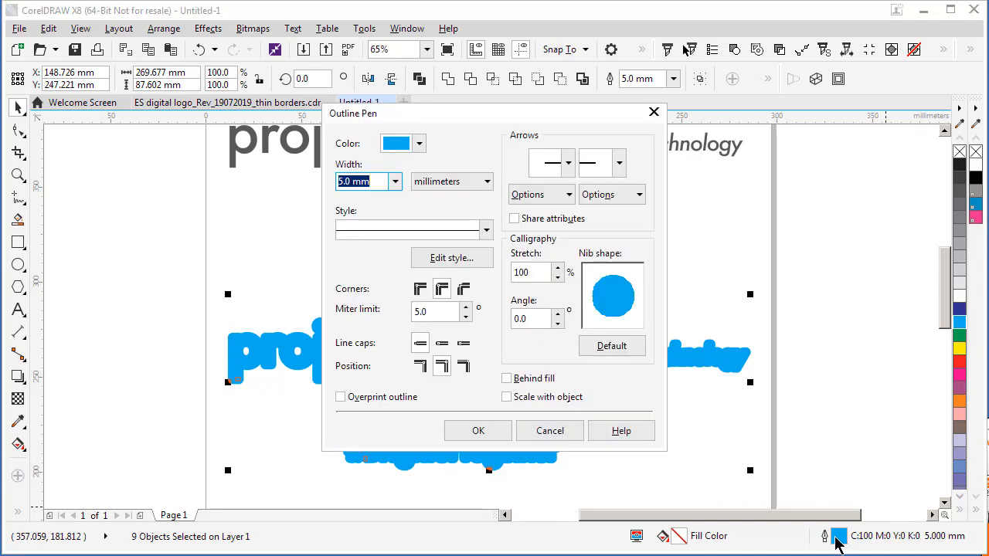
{"action": "left_click", "coordinate": [395, 182]}
{"action": "left_click", "coordinate": [391, 362]}
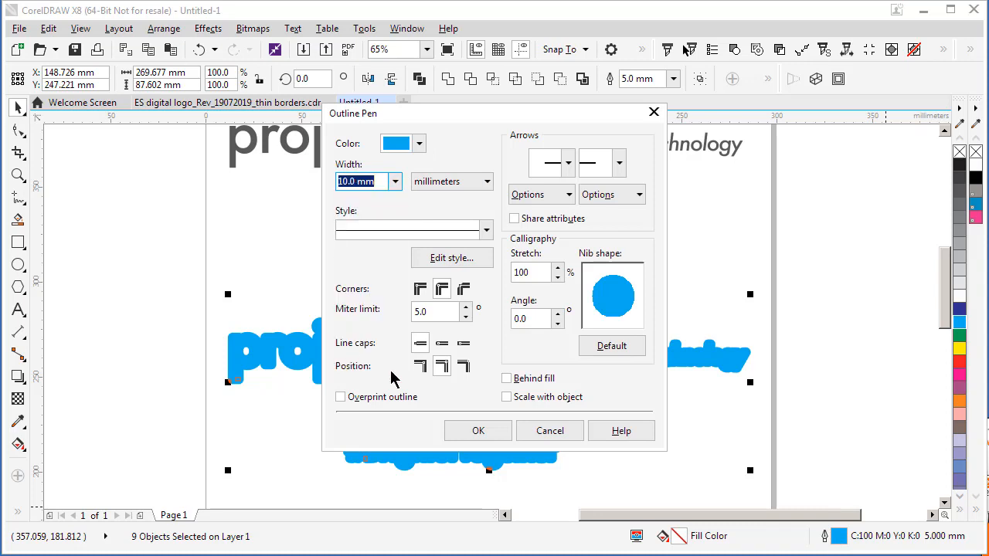
{"action": "left_click", "coordinate": [475, 433]}
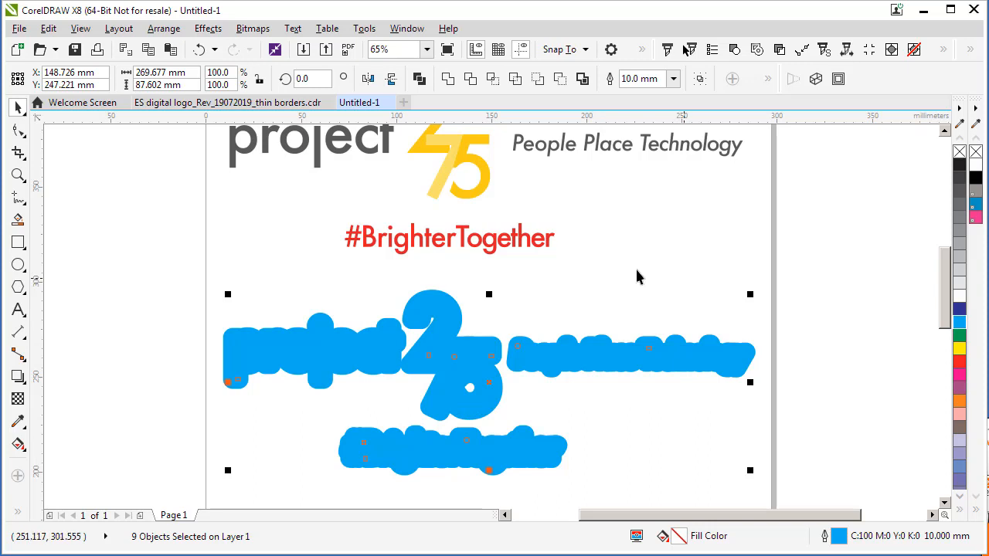
- Convert the copy's thick outlines to objects and create a Boundary shape around them
{"action": "left_click", "coordinate": [161, 34]}
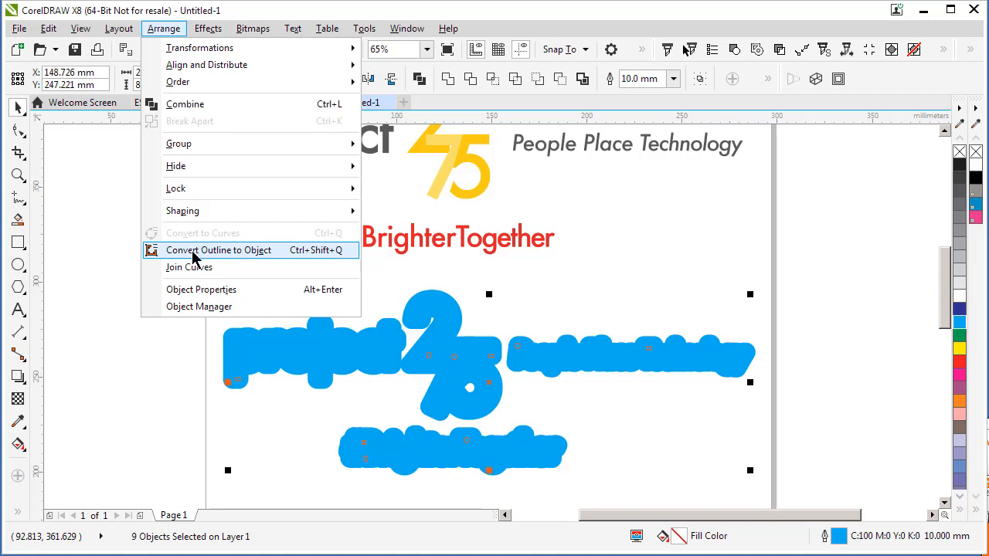
{"action": "left_click", "coordinate": [209, 255]}
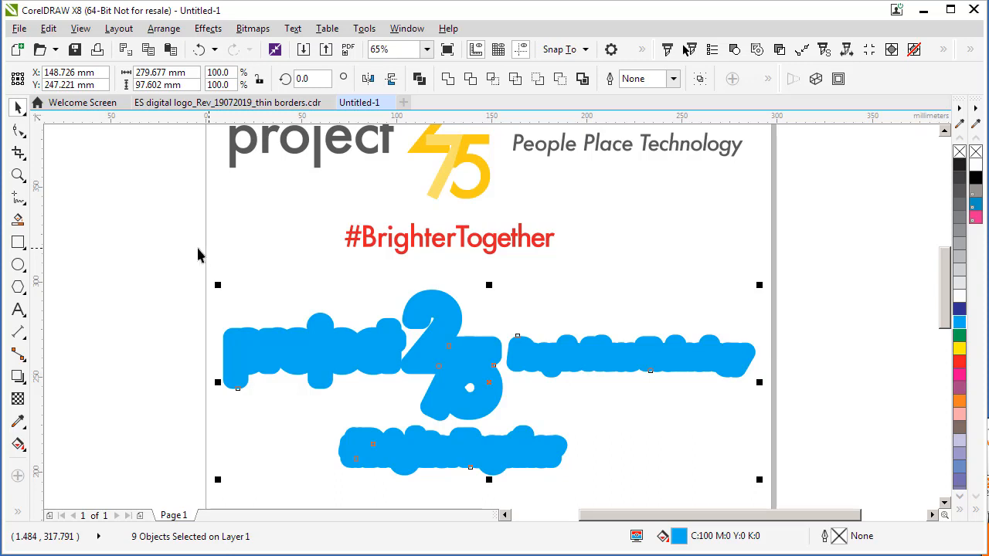
{"action": "left_click", "coordinate": [159, 30]}
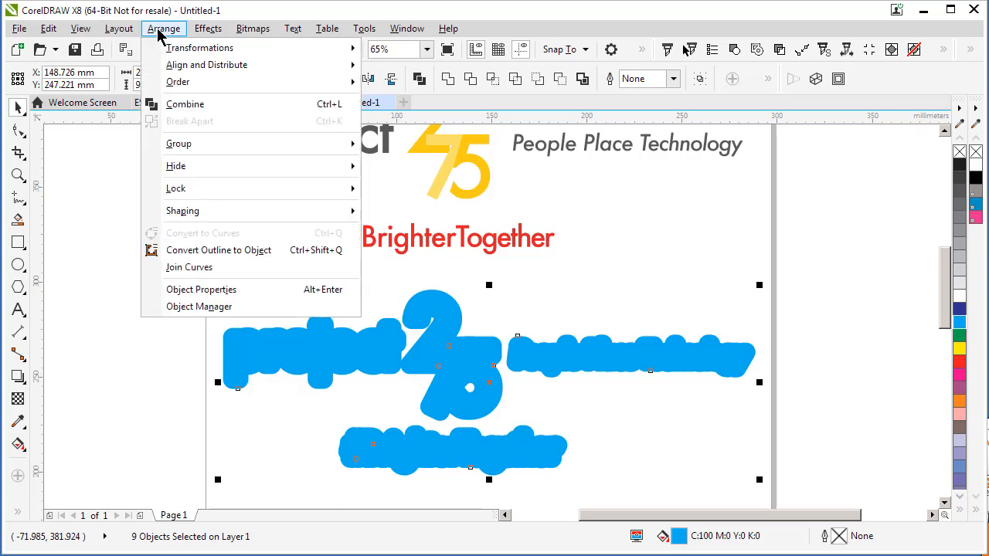
{"action": "mouse_move", "coordinate": [174, 193]}
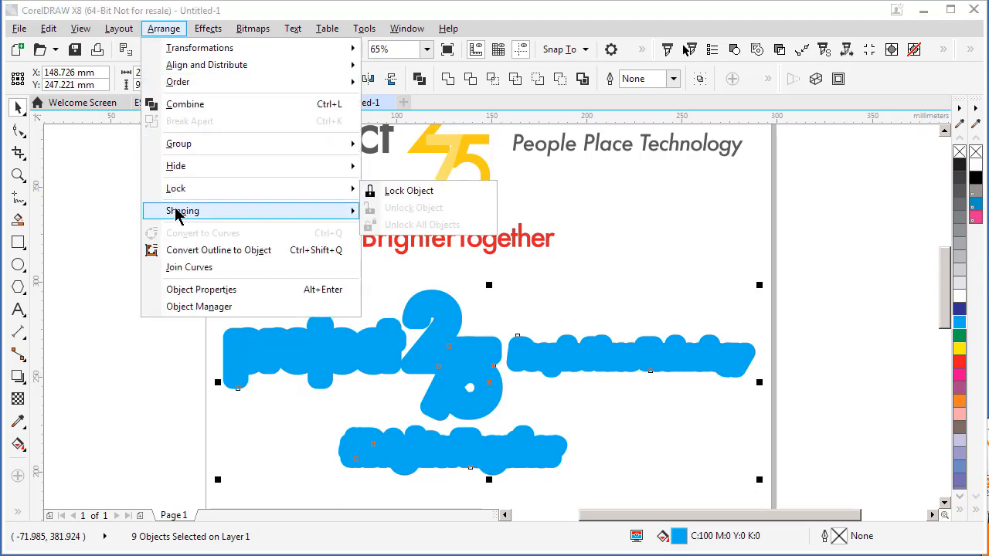
{"action": "mouse_move", "coordinate": [177, 212]}
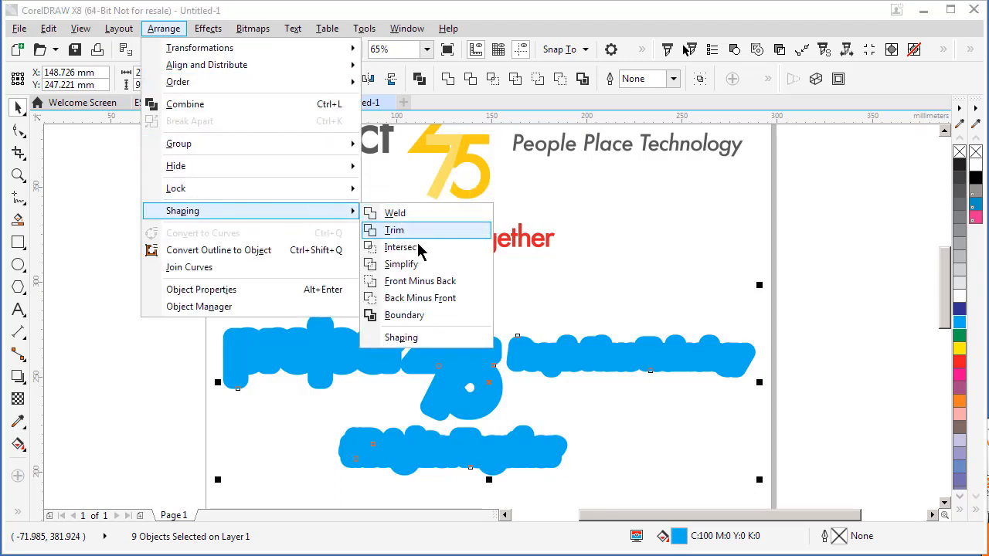
{"action": "left_click", "coordinate": [407, 319]}
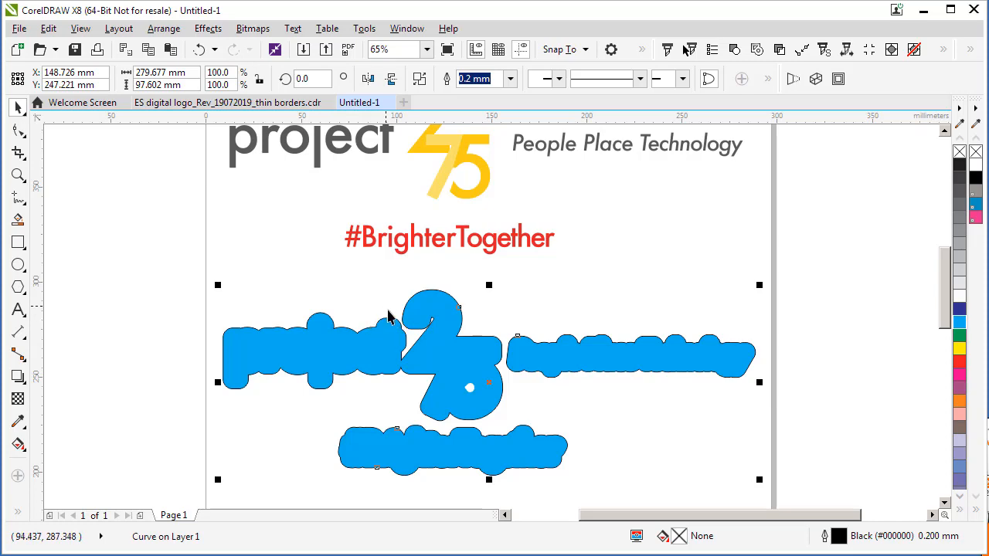
- Move the boundary curve up onto the original logo and nudge it until it surrounds the artwork evenly
{"action": "left_click_drag", "start_coordinate": [487, 387], "coordinate": [492, 177]}
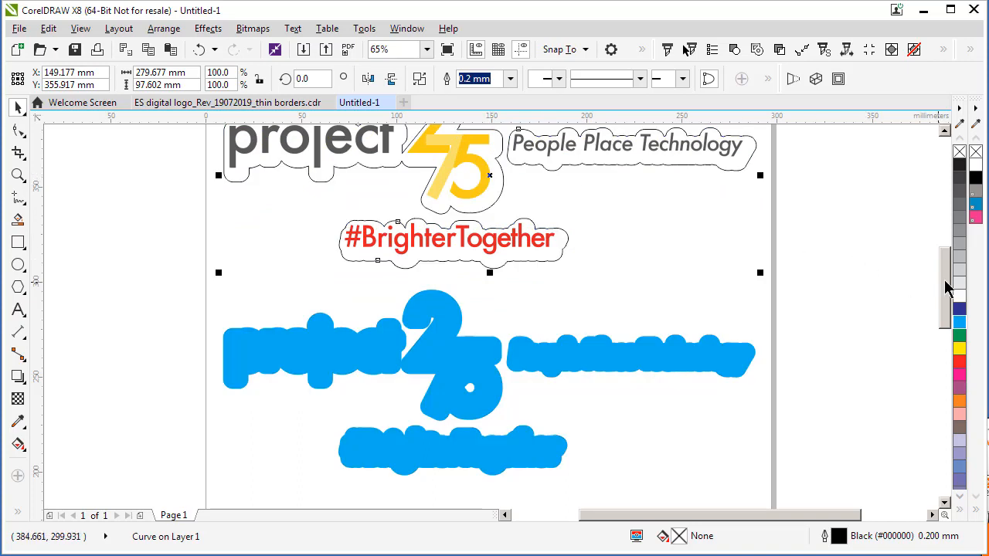
{"action": "scroll", "coordinate": [946, 262], "scroll_direction": "up", "scroll_amount": 2}
{"action": "key", "text": "Up"}
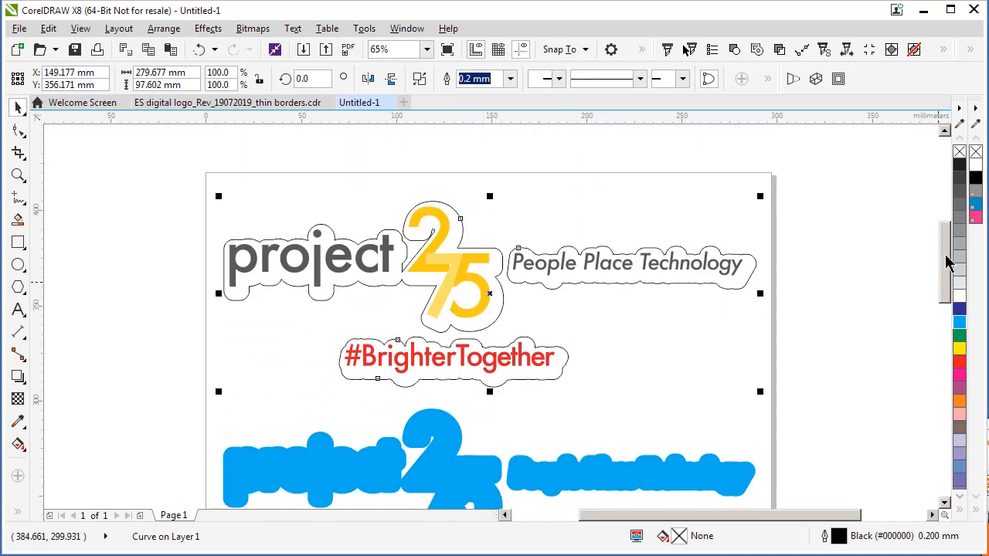
{"action": "key", "text": "Up"}
{"action": "key", "text": "Up"}
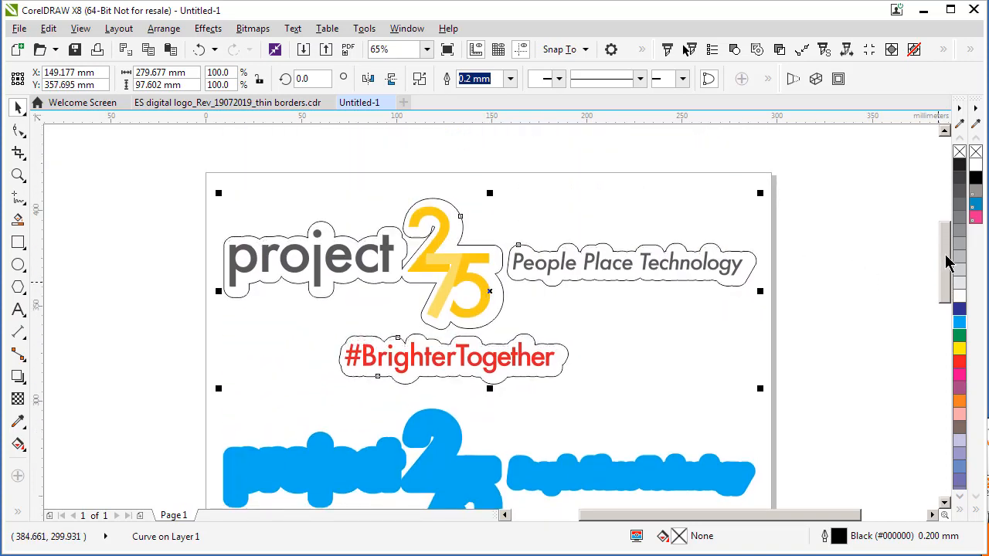
{"action": "key", "text": "Left"}
{"action": "key", "text": "Left"}
{"action": "key", "text": "Left"}
{"action": "key", "text": "Left"}
{"action": "key", "text": "Left"}
{"action": "key", "text": "Left"}
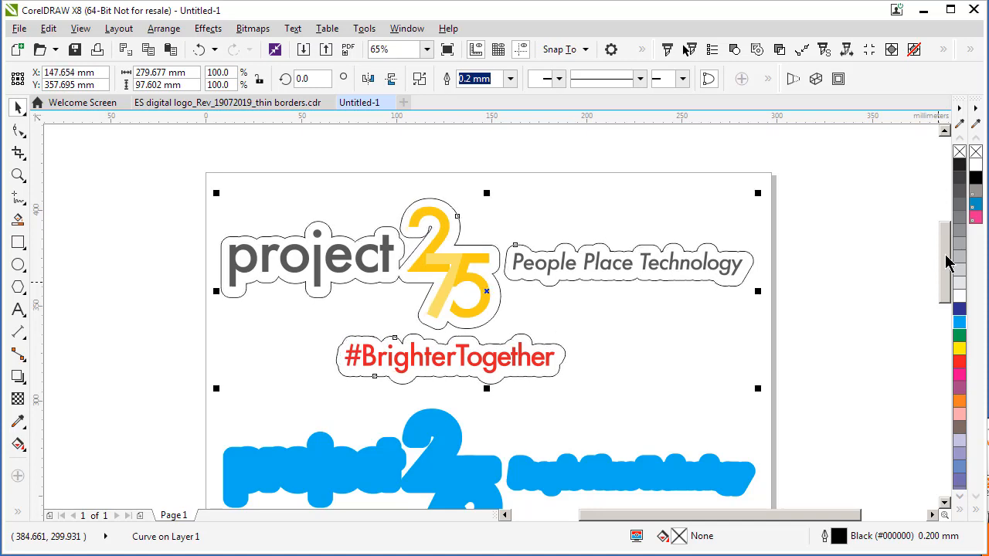
{"action": "key", "text": "Up"}
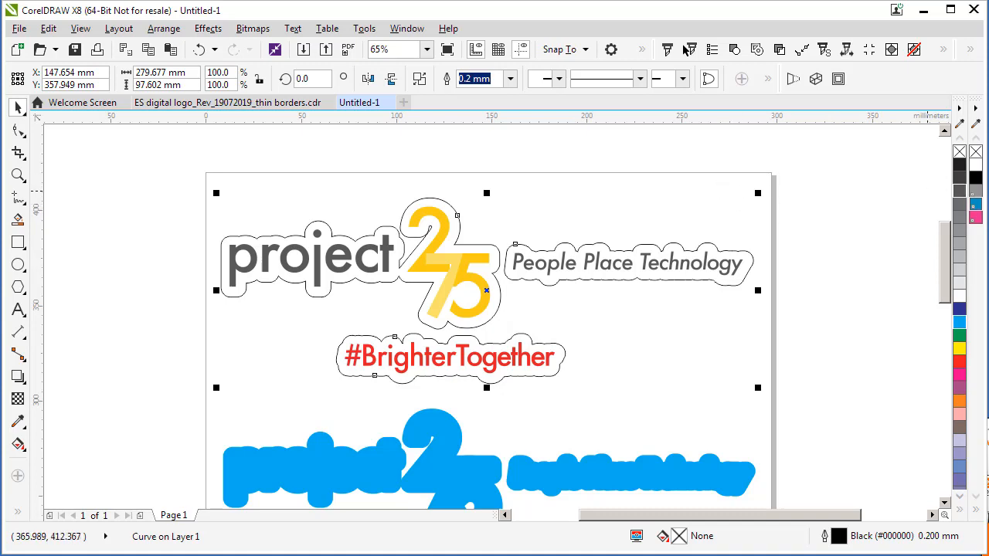
- Assign the CutContour spot colour to the boundary curve's outline and deselect it
{"action": "right_click", "coordinate": [977, 219]}
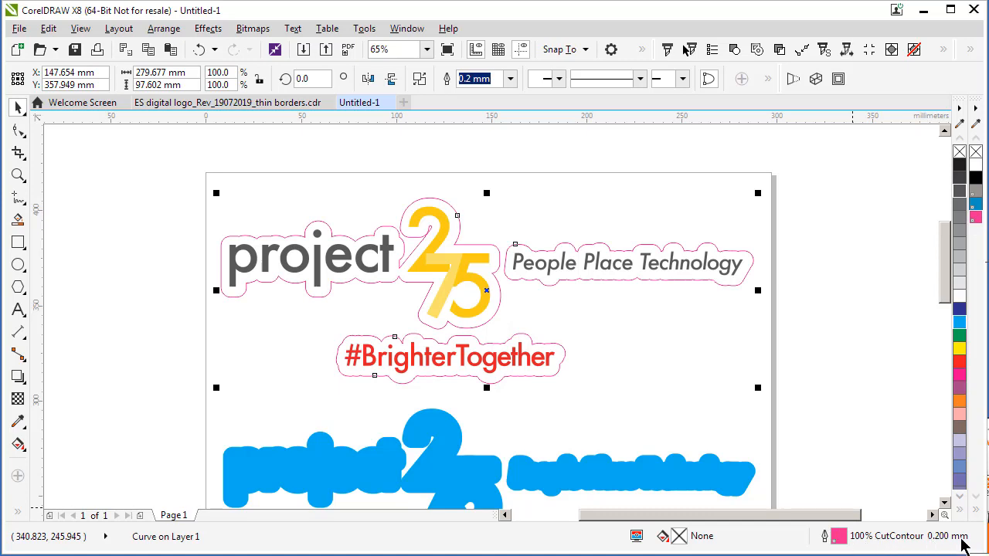
{"action": "left_click", "coordinate": [625, 146]}
- Delete all the blue outlined copy objects below the original logo
{"action": "left_click_drag", "start_coordinate": [949, 276], "coordinate": [871, 314]}
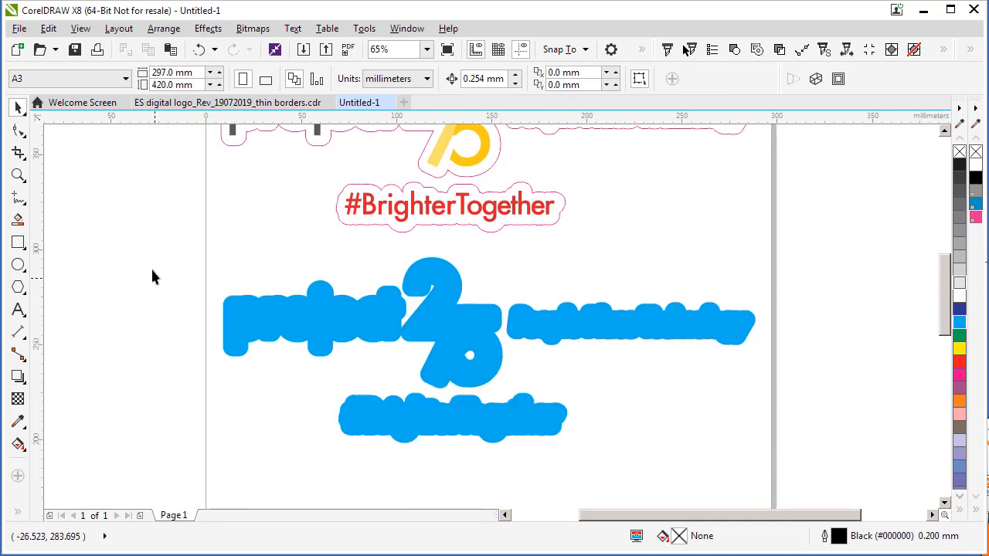
{"action": "left_click_drag", "start_coordinate": [242, 266], "coordinate": [821, 452]}
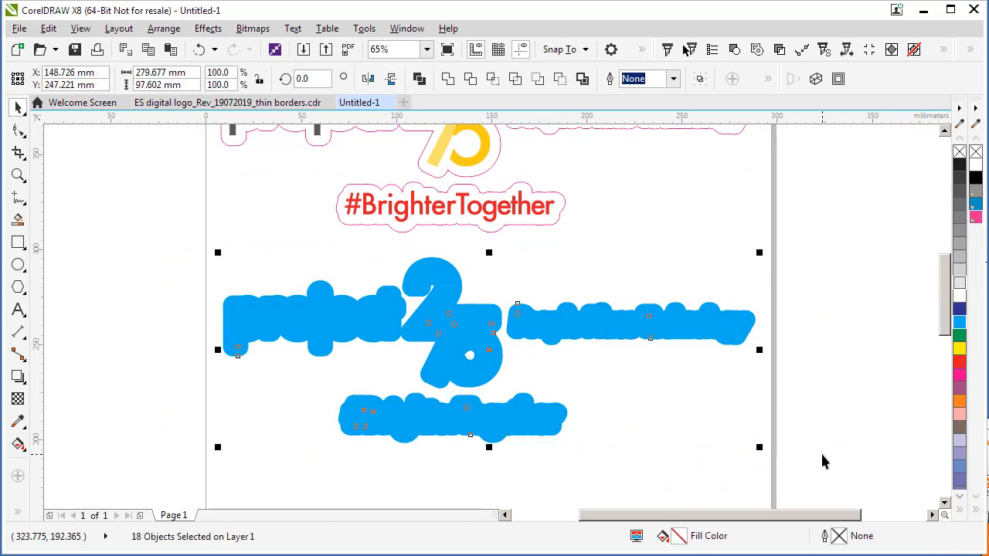
{"action": "key", "text": "Delete"}
- Select the original logo artwork together with its surrounding cut contour
{"action": "left_click_drag", "start_coordinate": [949, 278], "coordinate": [949, 232]}
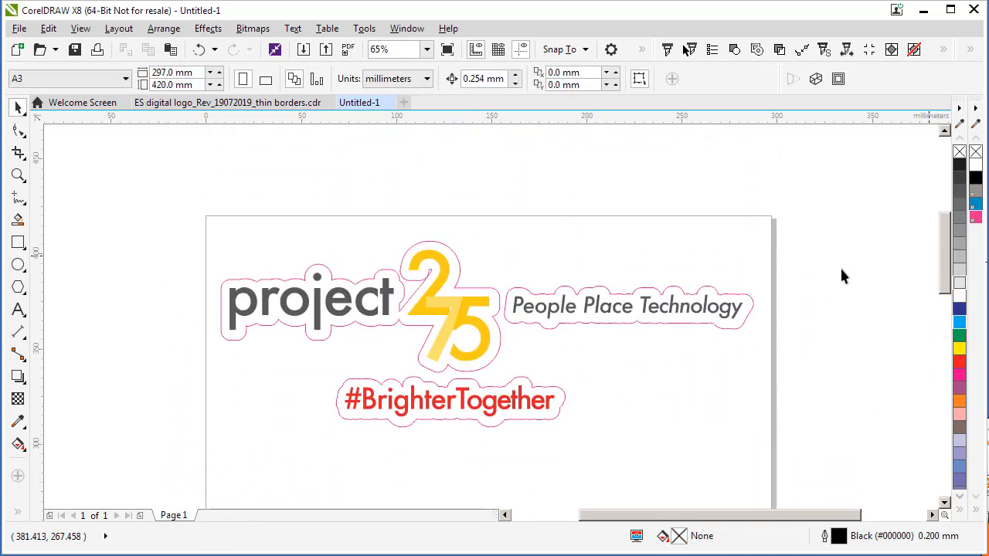
{"action": "left_click_drag", "start_coordinate": [159, 188], "coordinate": [841, 469]}
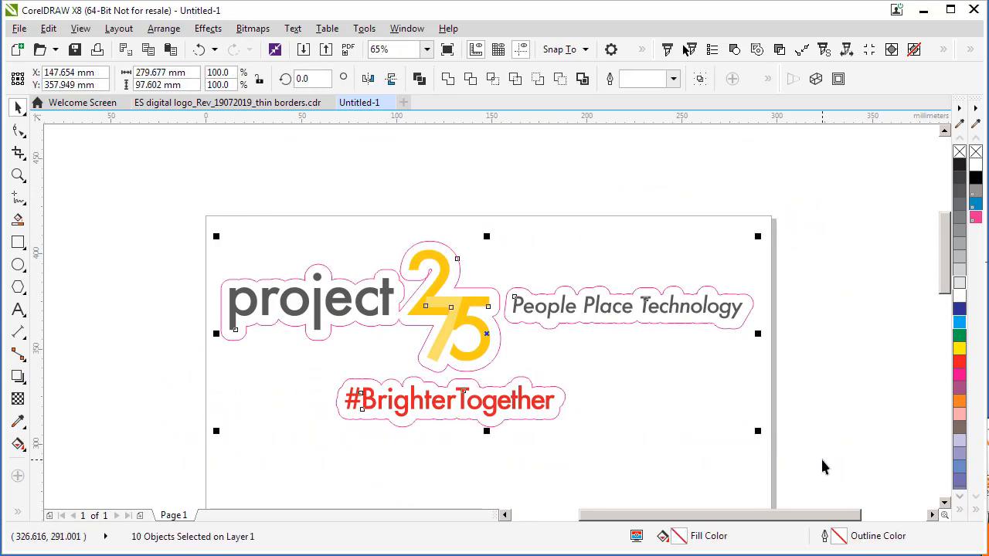